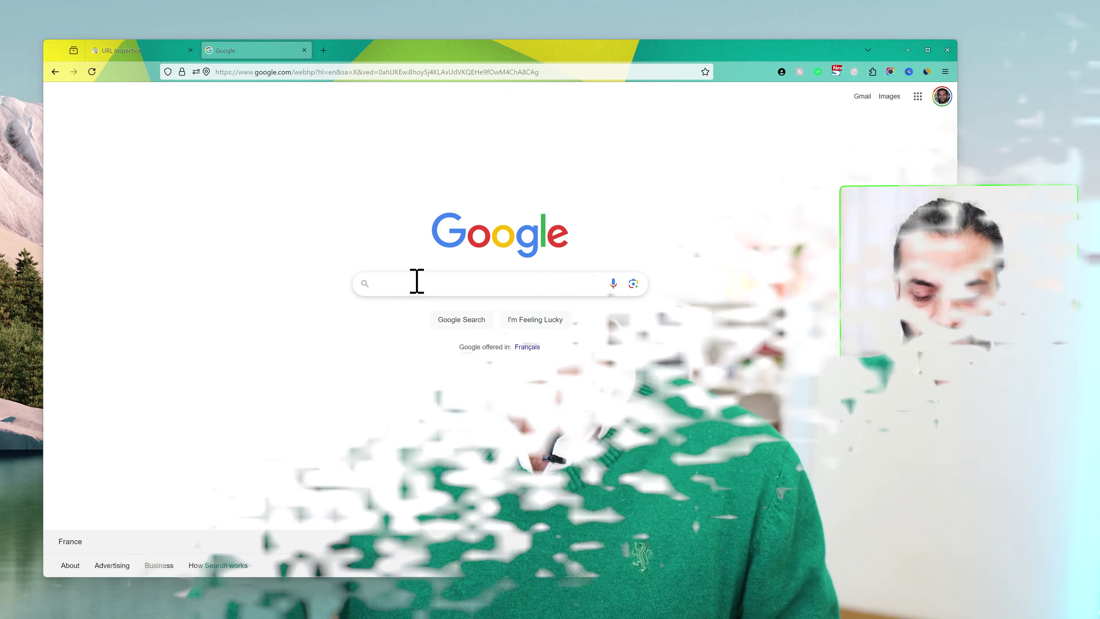
- Type 'SITE' into the Google search box to bring up site: suggestions
{"action": "type", "text": "SlTE"}
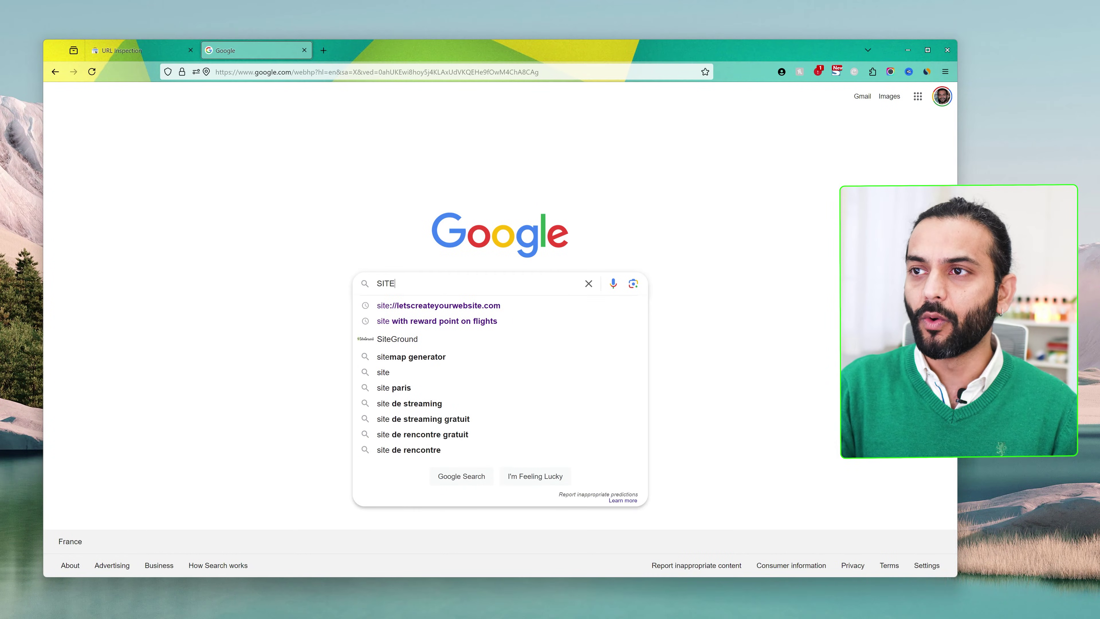
- Search site:letscreateyourwebsite.com and open the 'Only for coffee lovers : QUIZ' result on page 2
{"action": "key", "text": "Down"}
{"action": "key", "text": "Return"}
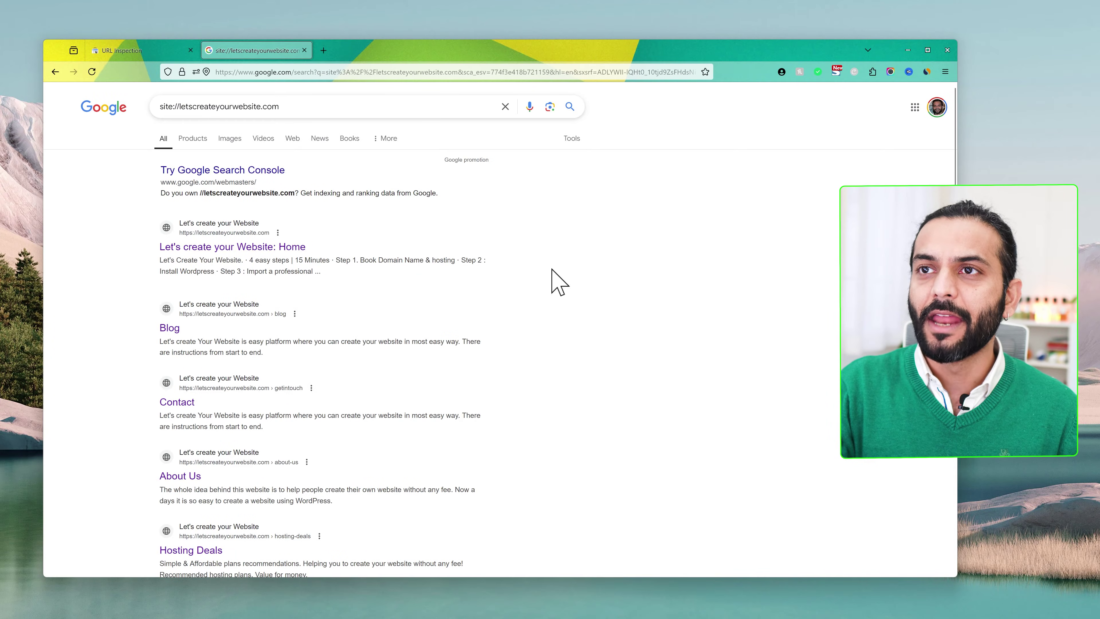
{"action": "scroll", "coordinate": [332, 371], "scroll_direction": "down", "scroll_amount": 10}
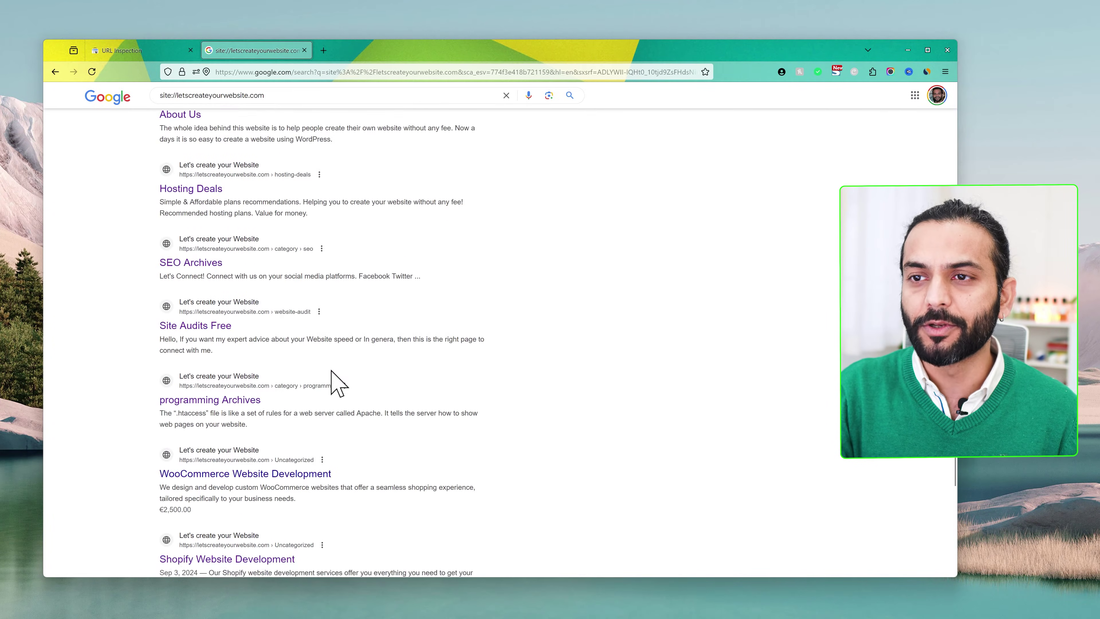
{"action": "left_click", "coordinate": [310, 485]}
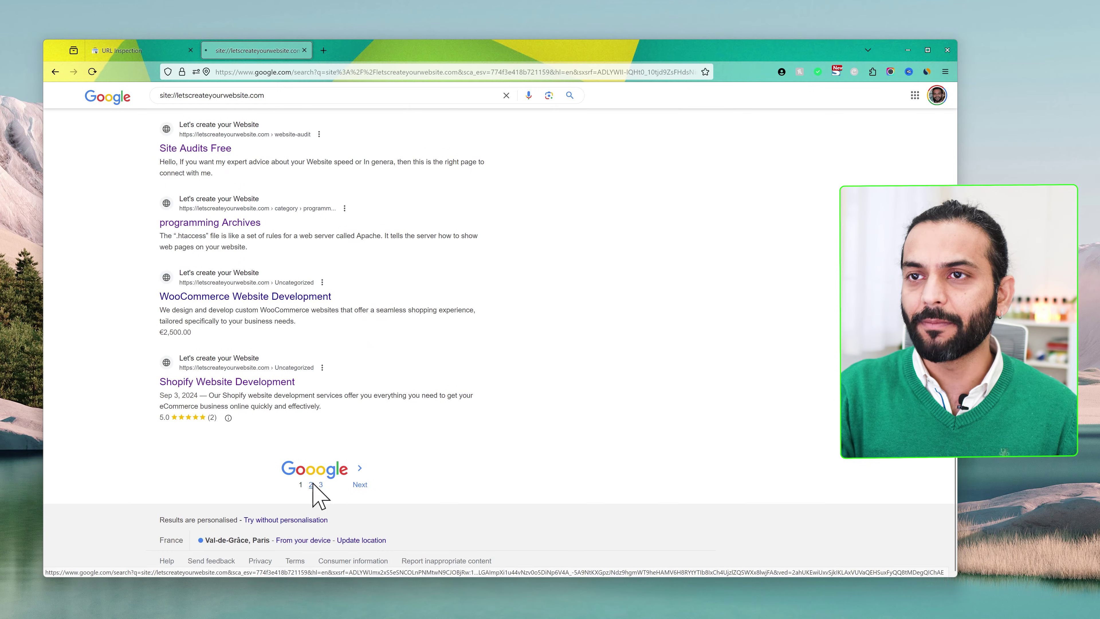
{"action": "scroll", "coordinate": [412, 290], "scroll_direction": "down", "scroll_amount": 10}
{"action": "scroll", "coordinate": [410, 279], "scroll_direction": "down", "scroll_amount": 3}
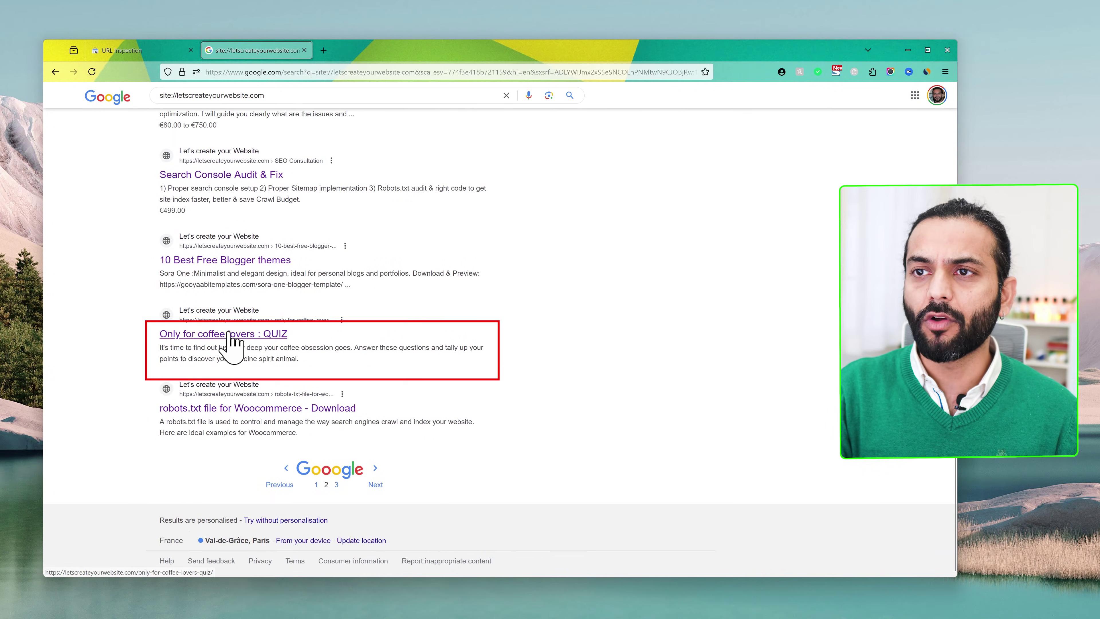
{"action": "left_click", "coordinate": [252, 335]}
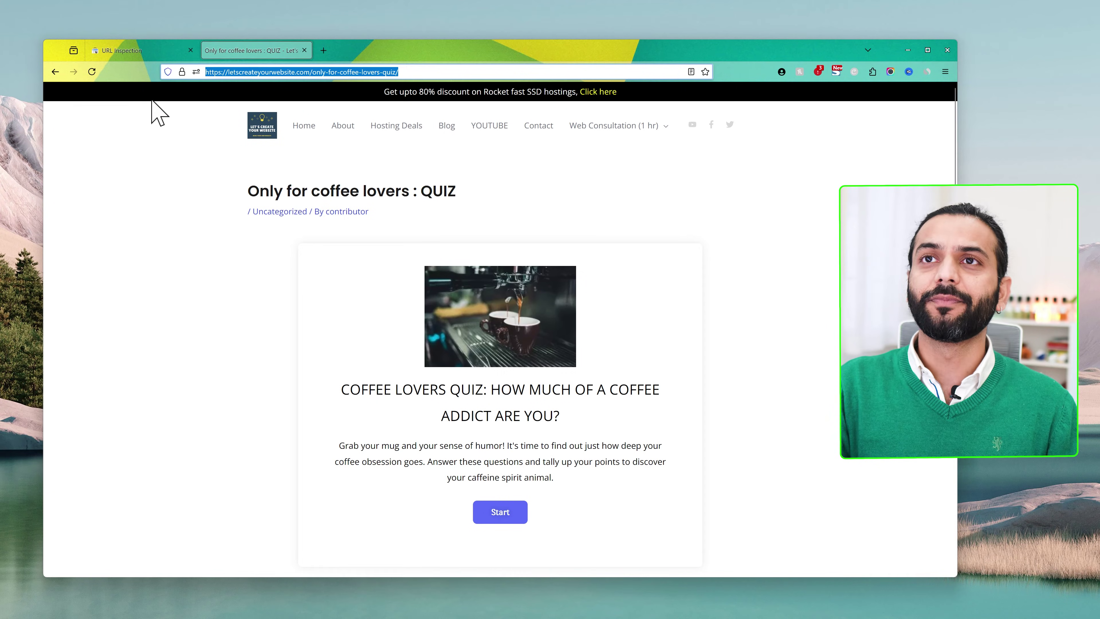
- Go to the Search Console Removals page and start a new removal request
{"action": "left_click", "coordinate": [131, 49]}
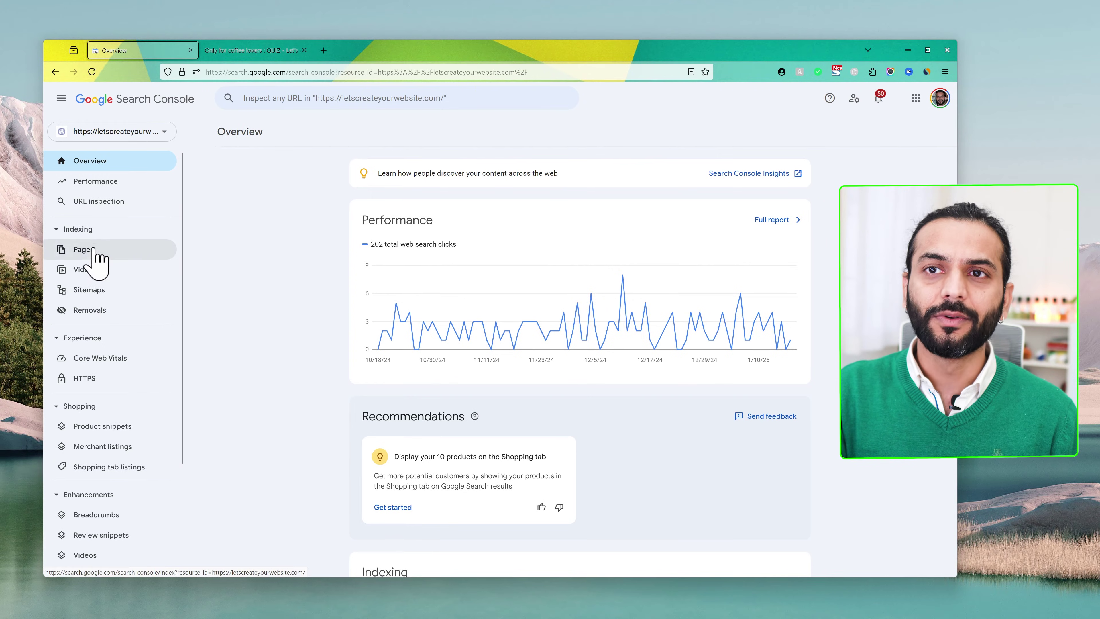
{"action": "left_click", "coordinate": [100, 312]}
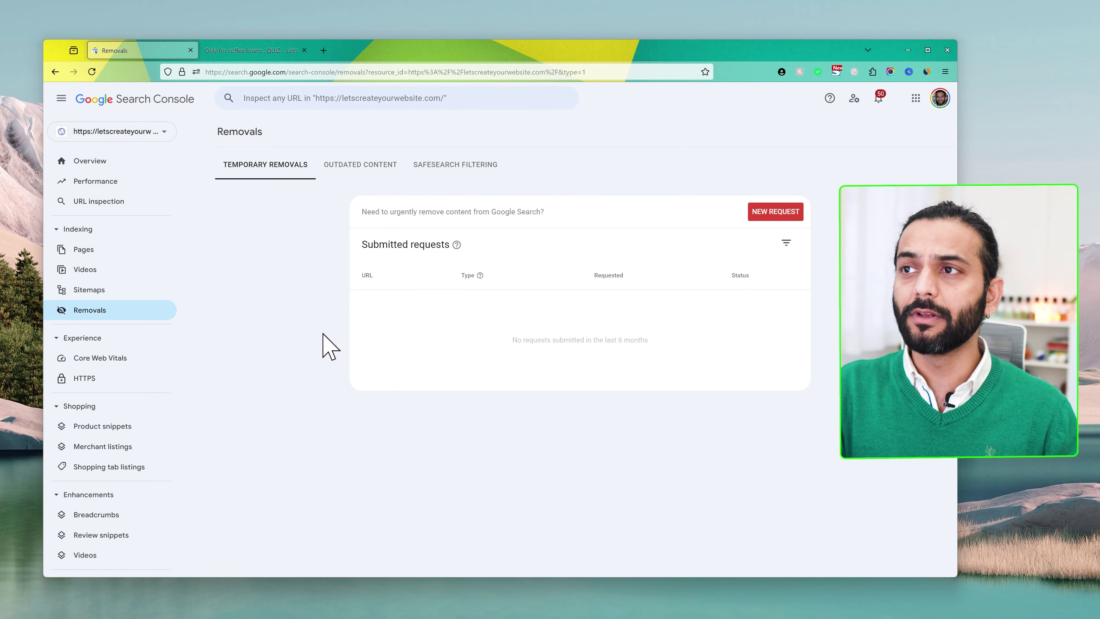
{"action": "left_click", "coordinate": [775, 219]}
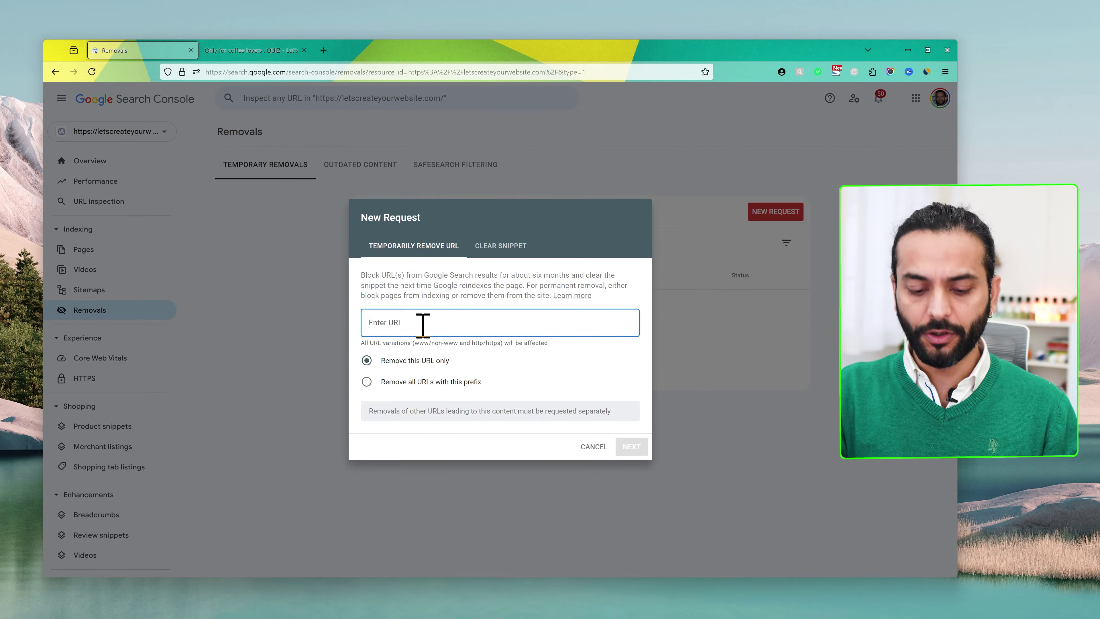
- Enter the /only-for-coffee-lovers-quiz/ URL with 'Remove this URL only' selected, and continue
{"action": "type", "text": "https://letscreateyourwebsite.com/only-for-coffee-lovers-quiz/"}
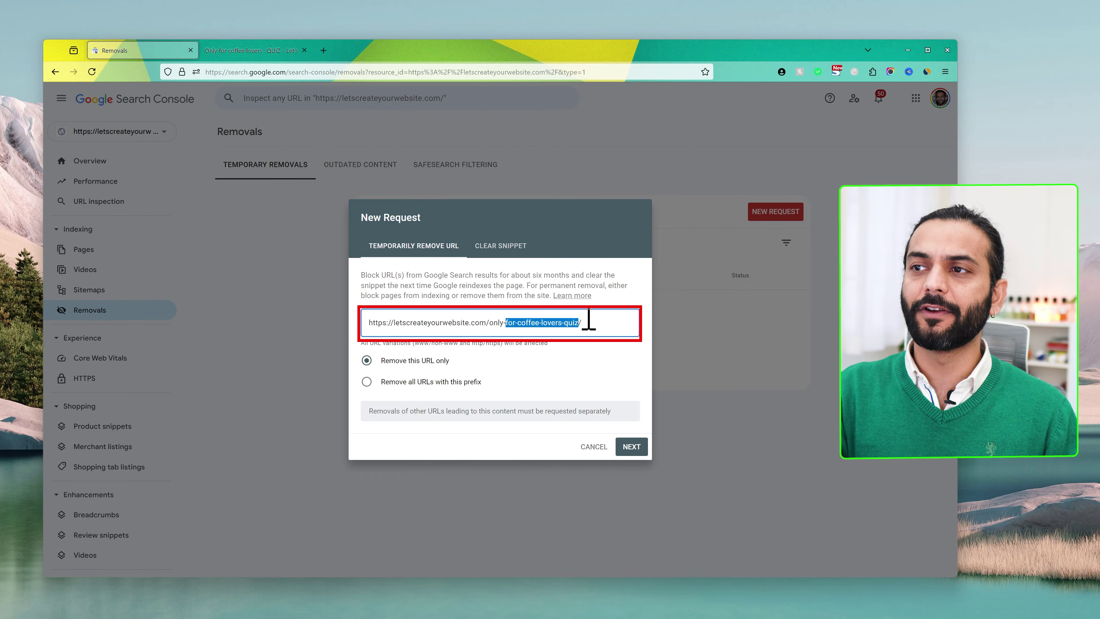
{"action": "type", "text": "COFEE"}
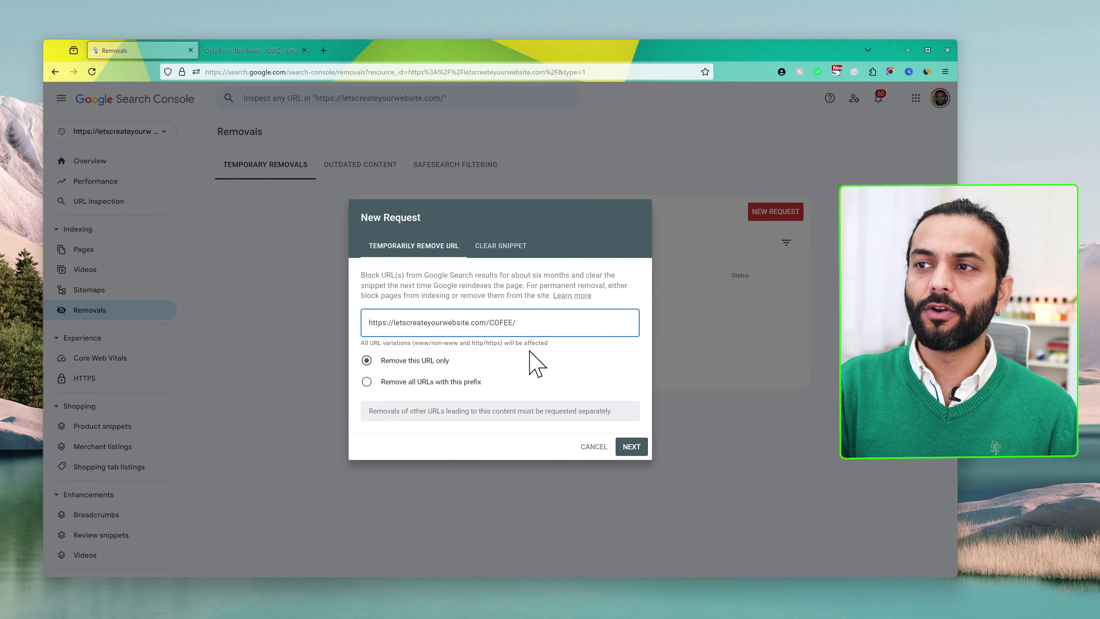
{"action": "left_click", "coordinate": [366, 382]}
{"action": "left_click", "coordinate": [539, 323]}
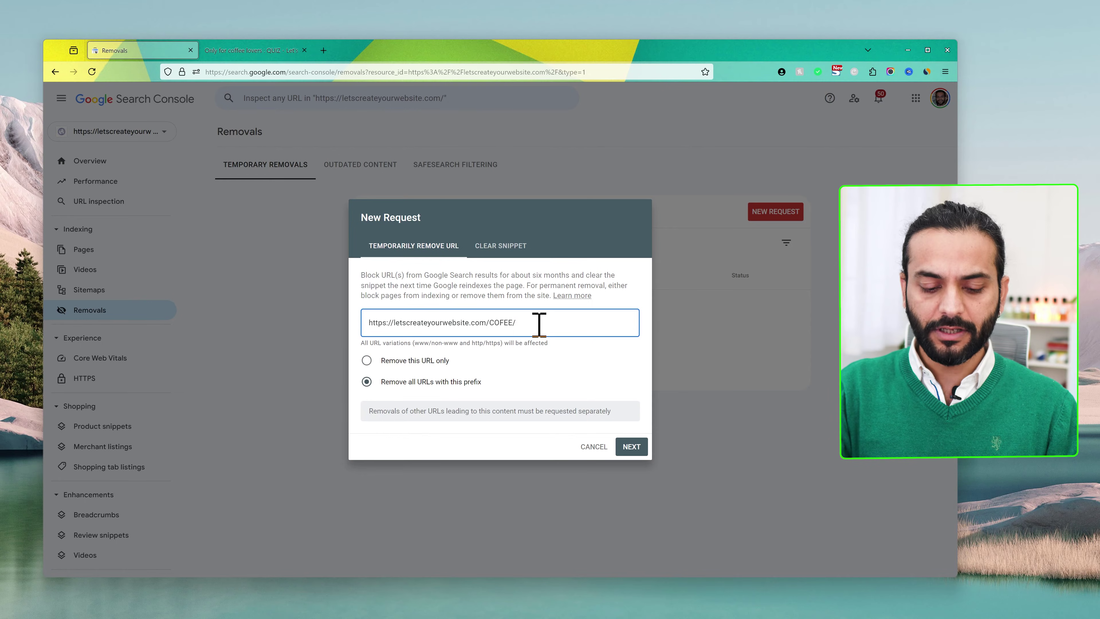
{"action": "key", "text": "ctrl+a"}
{"action": "key", "text": "BackSpace"}
{"action": "type", "text": "https://letscreateyourwebsite.com/only-for-coffee-lovers-quiz/"}
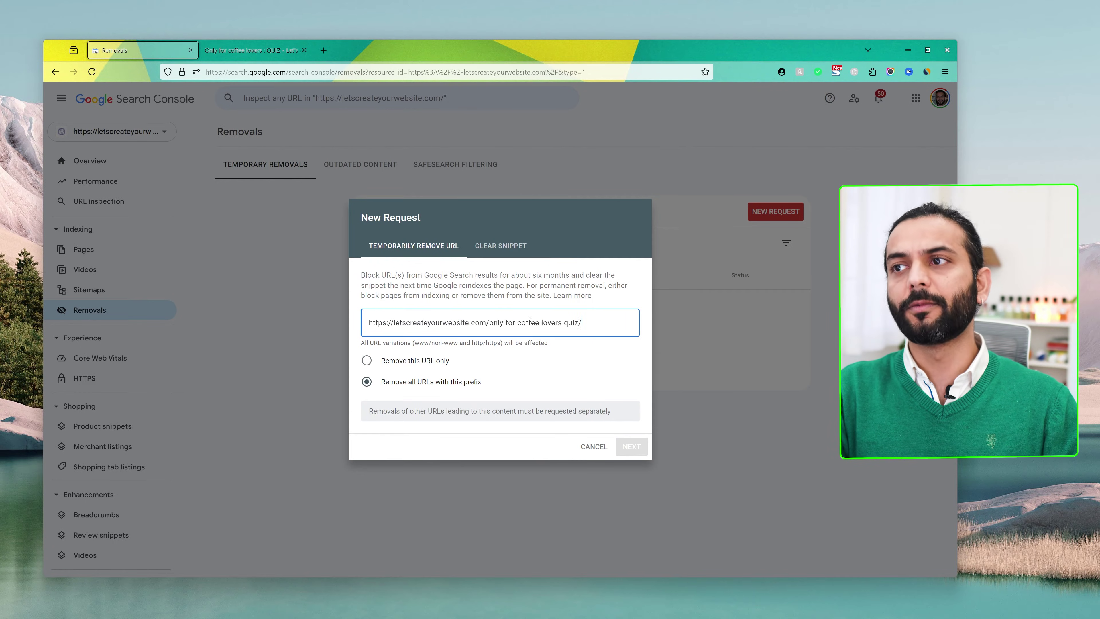
{"action": "left_click", "coordinate": [366, 361]}
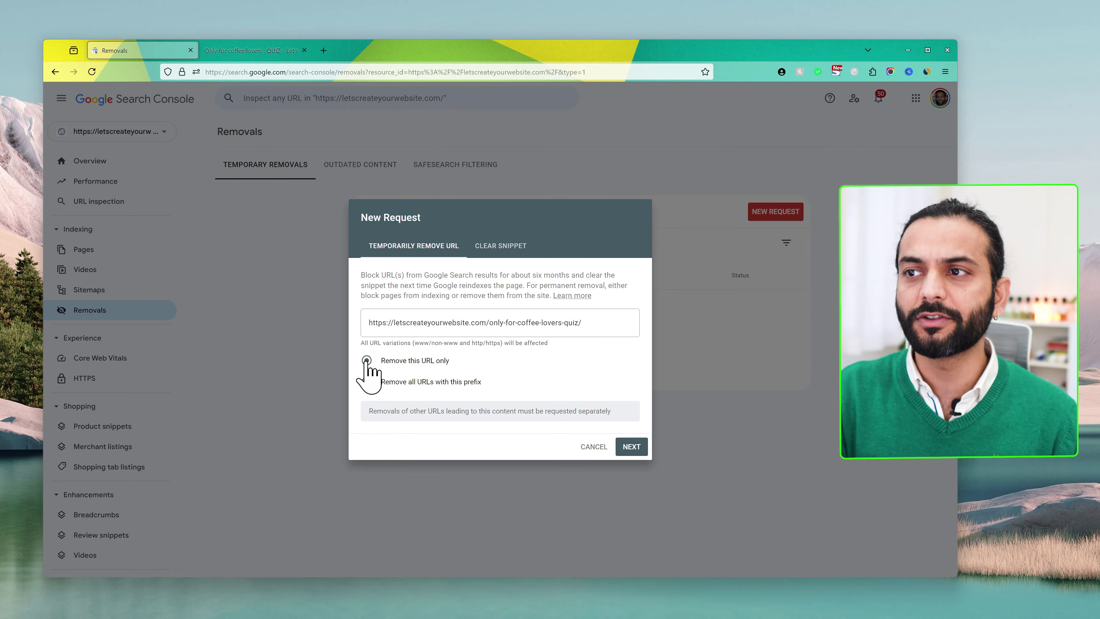
{"action": "left_click", "coordinate": [632, 447]}
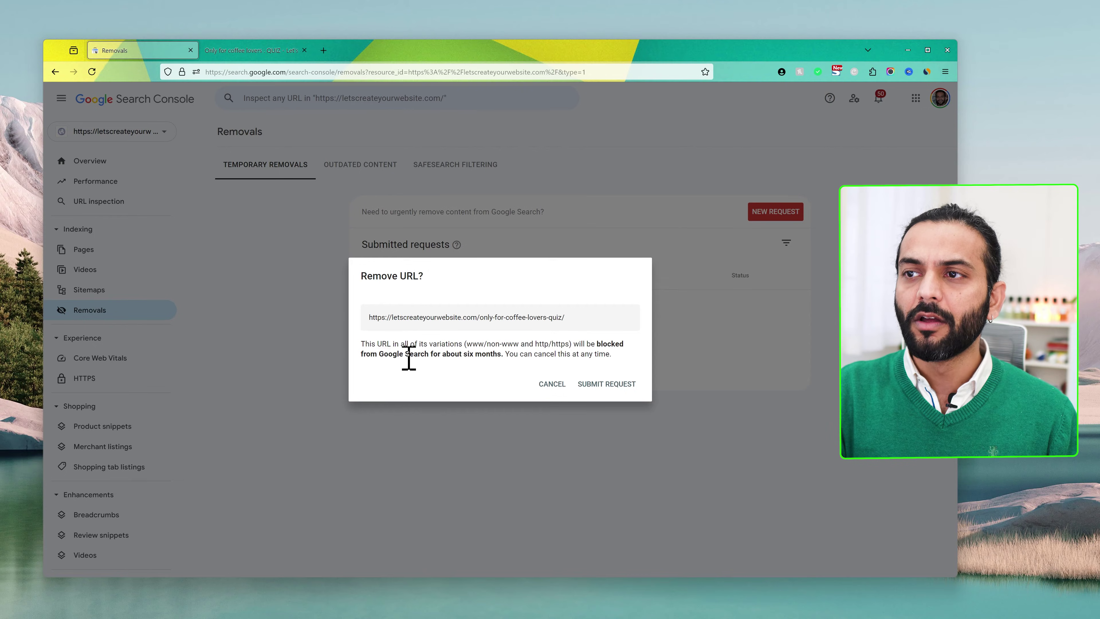
- Review the six-month removal notice and submit the request for the quiz URL
{"action": "left_click_drag", "start_coordinate": [425, 355], "coordinate": [484, 359]}
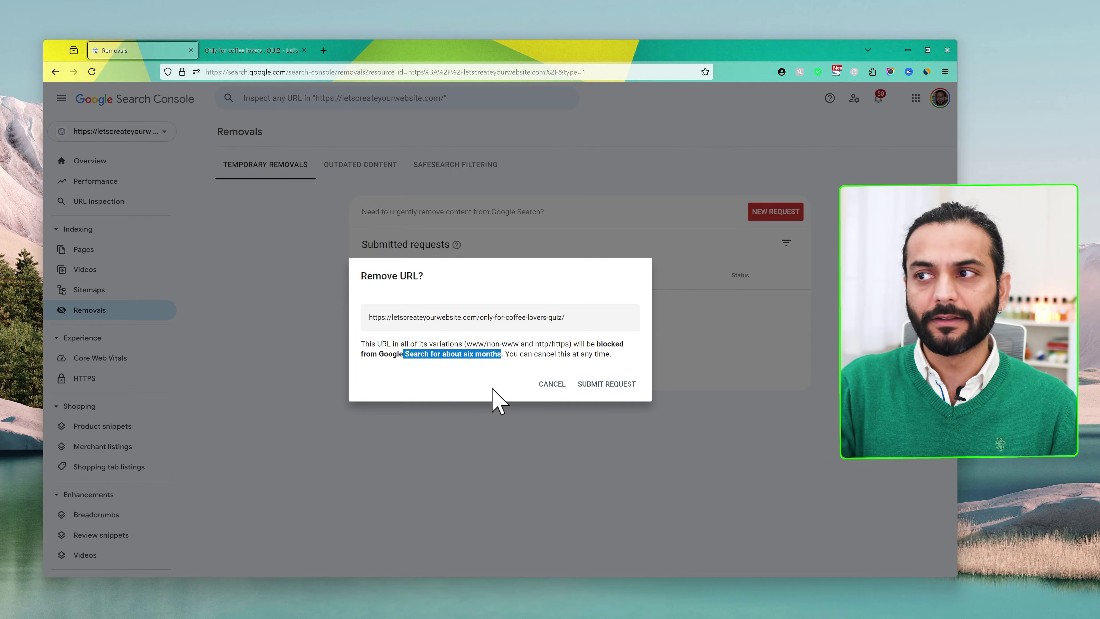
{"action": "left_click", "coordinate": [607, 384]}
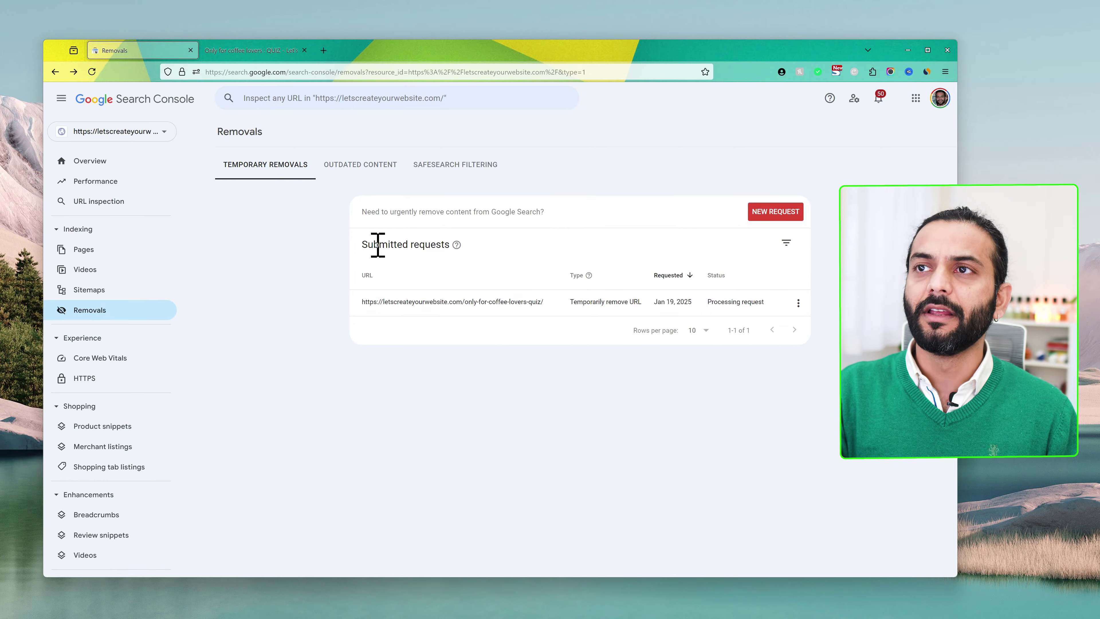
{"action": "left_click", "coordinate": [92, 72]}
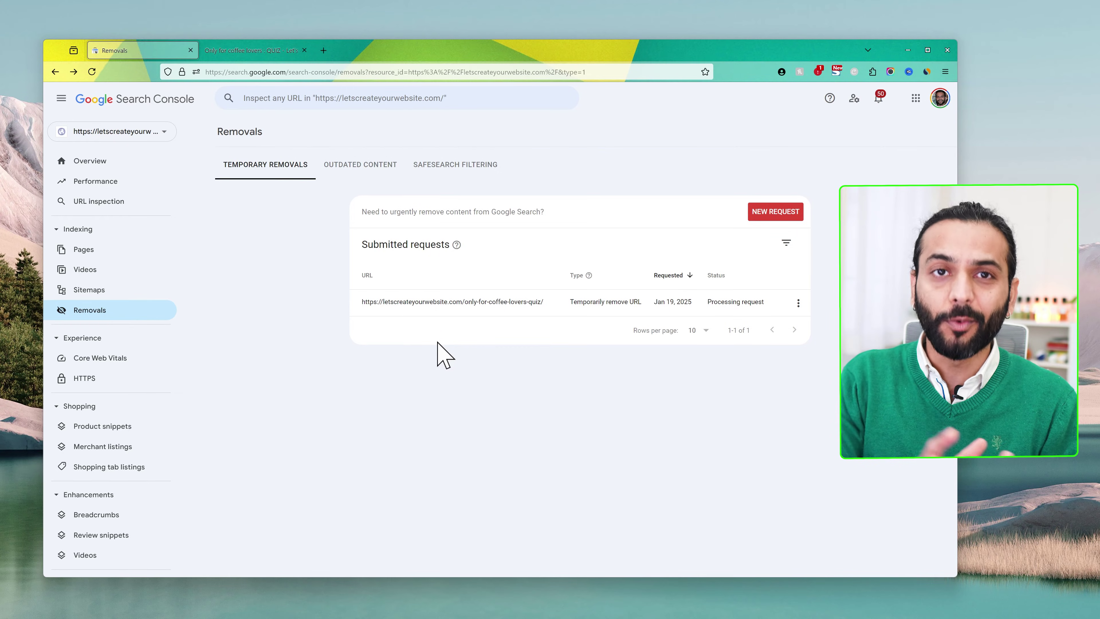
{"action": "key", "text": "ctrl+Tab"}
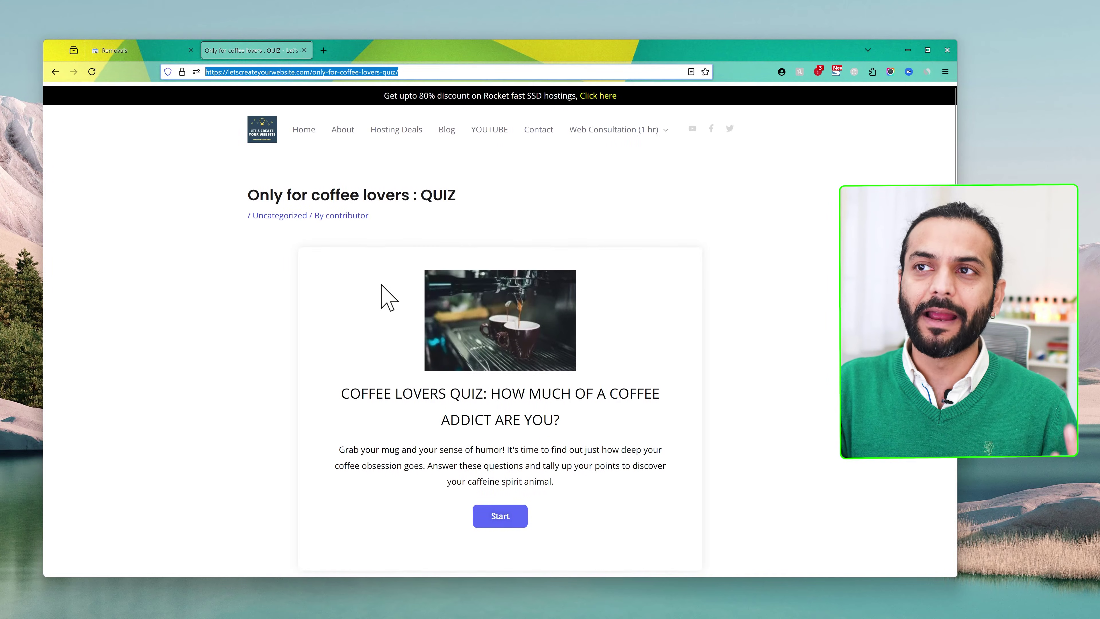
- Show the WordPress All Posts list in a new tab with the coffee quiz post marked
{"action": "left_click", "coordinate": [438, 72]}
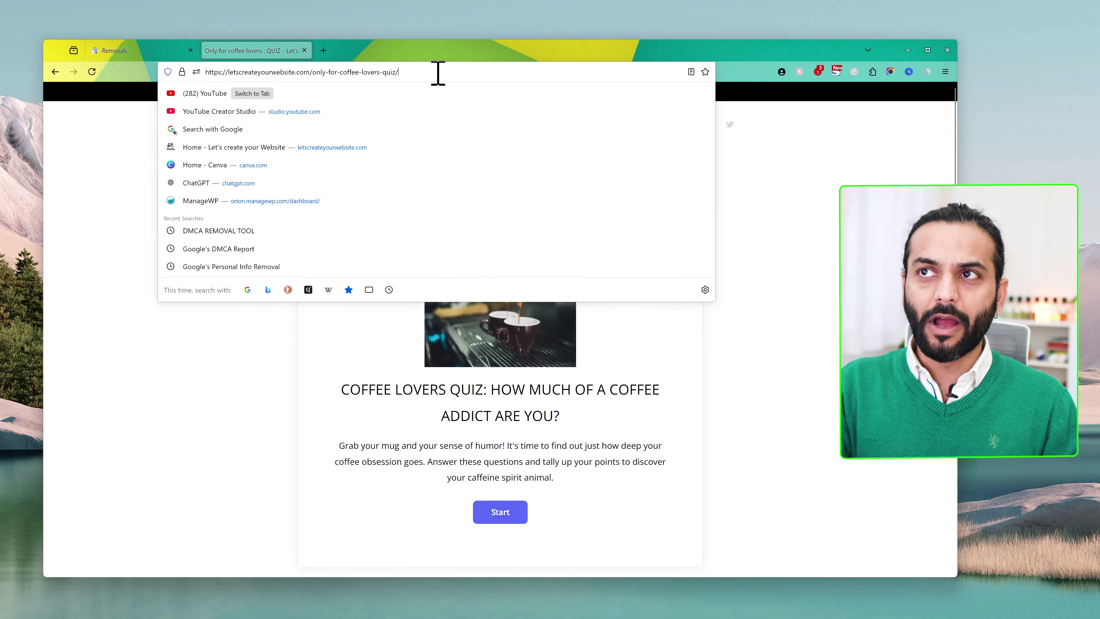
{"action": "left_click", "coordinate": [155, 352]}
{"action": "key", "text": "ctrl+shift+Tab"}
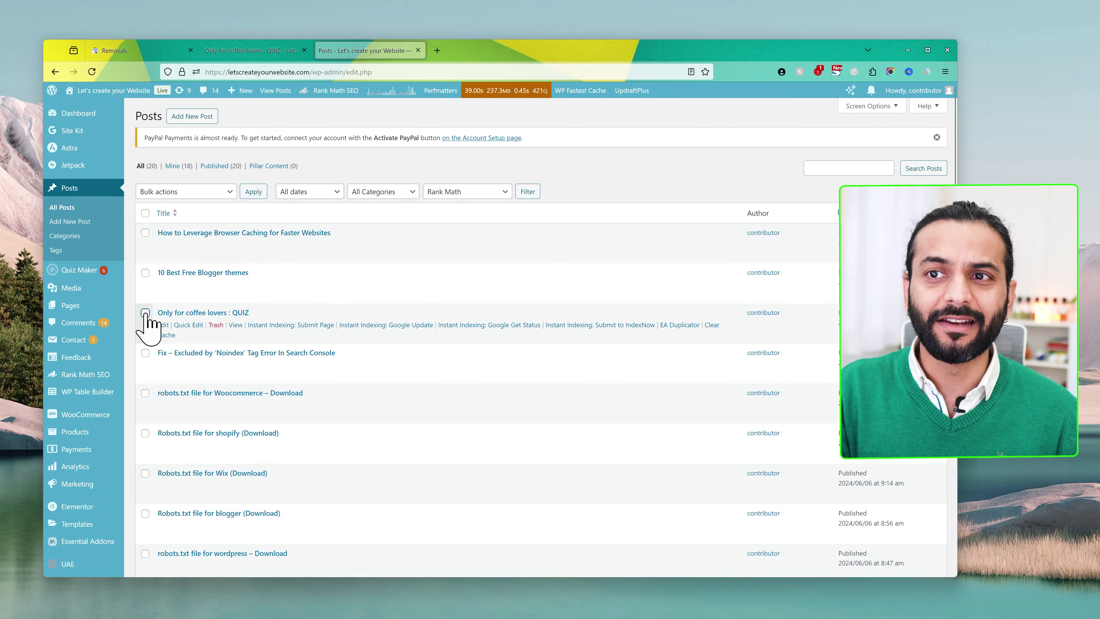
- Move the 'Only for coffee lovers : QUIZ' post to Trash through Bulk actions
{"action": "left_click", "coordinate": [227, 193]}
{"action": "left_click", "coordinate": [191, 239]}
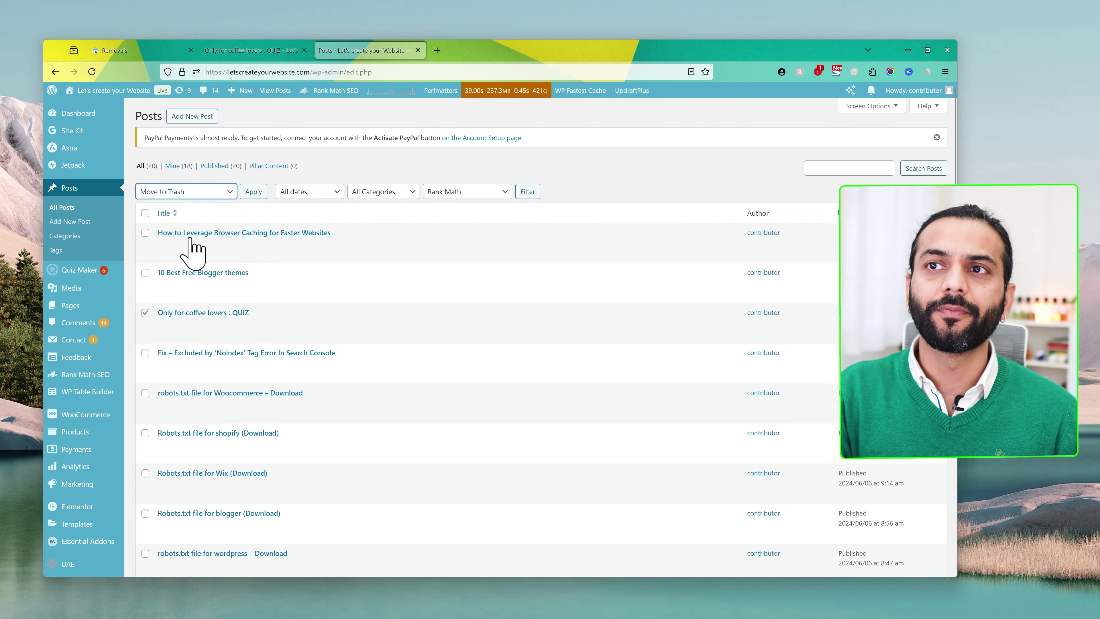
{"action": "left_click", "coordinate": [254, 193]}
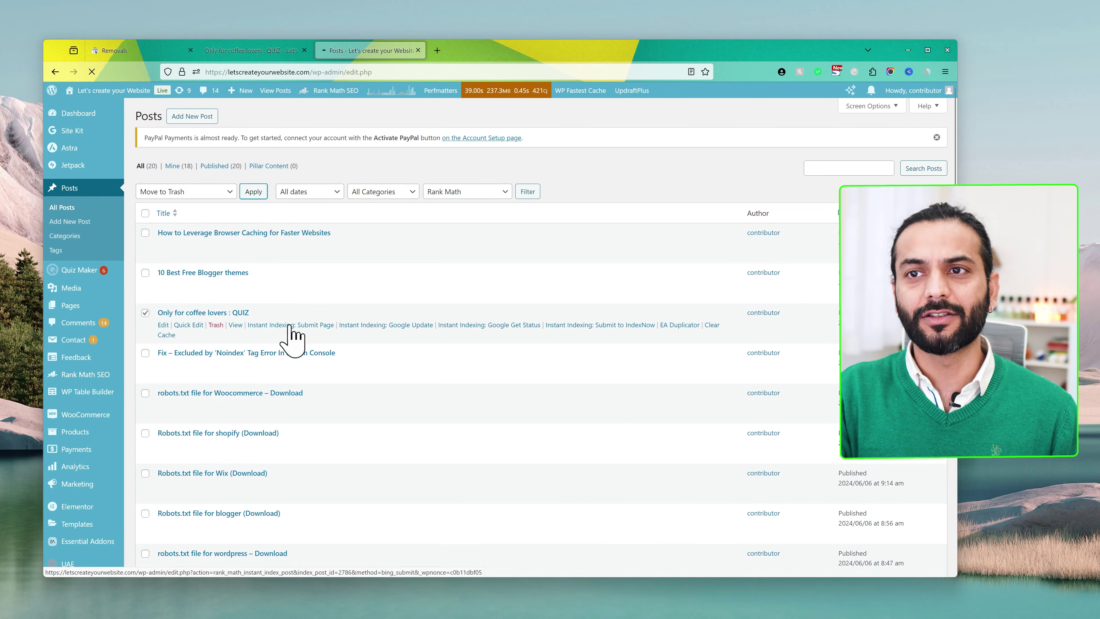
- Check that the quiz removal request on the Search Console Removals page is still processing
{"action": "left_click", "coordinate": [150, 50]}
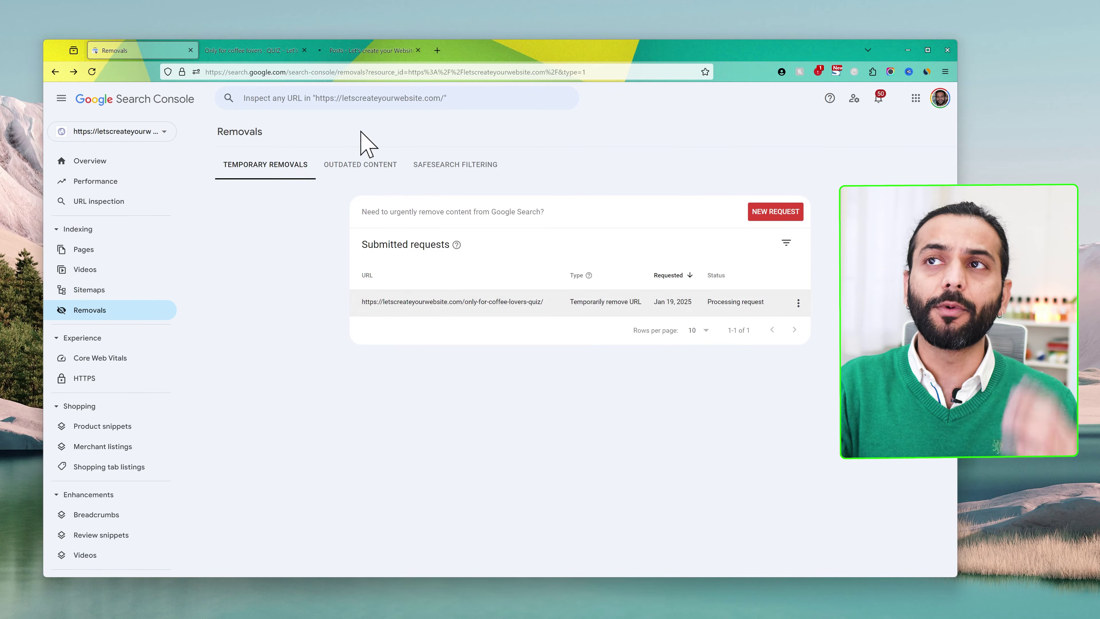
{"action": "left_click", "coordinate": [367, 57]}
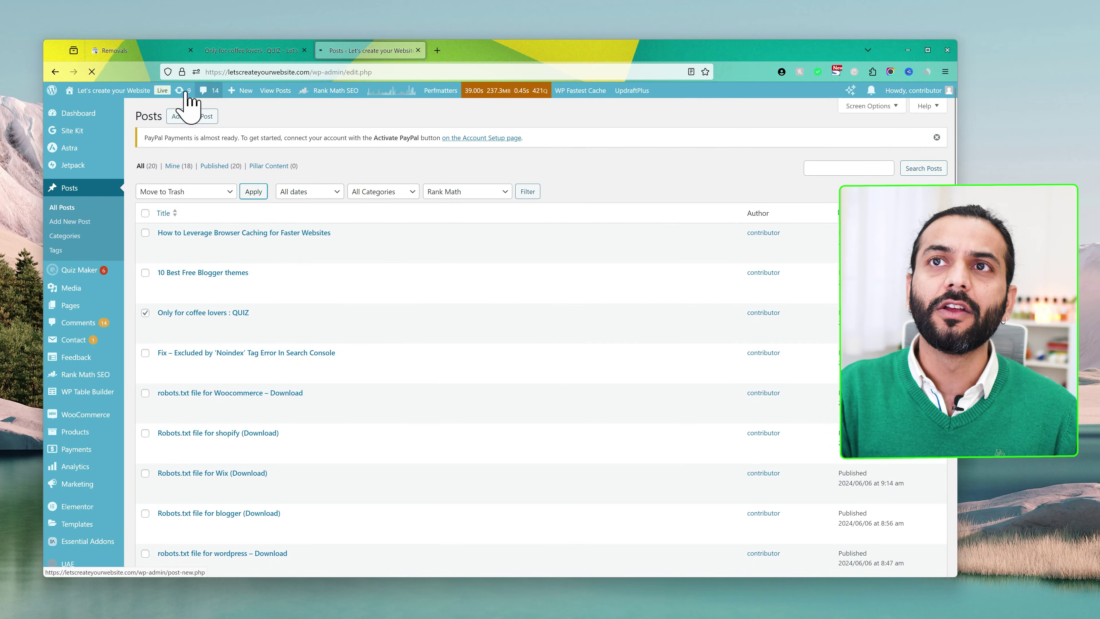
{"action": "key", "text": "ctrl+1"}
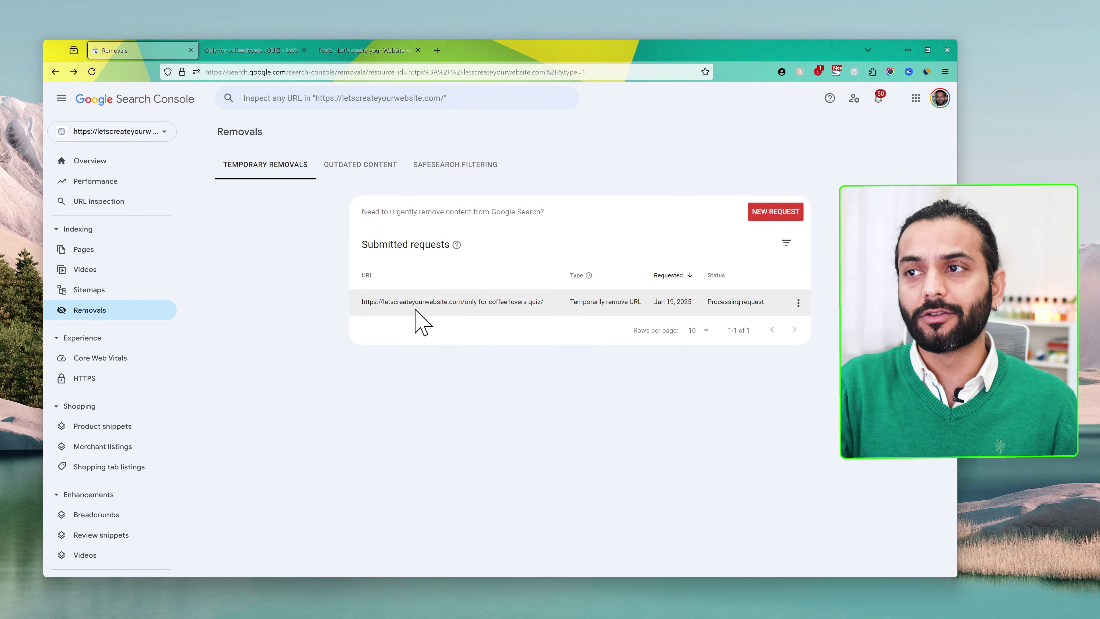
- Open the 'Only for coffee lovers : QUIZ' post in the WordPress block editor
{"action": "left_click", "coordinate": [352, 50]}
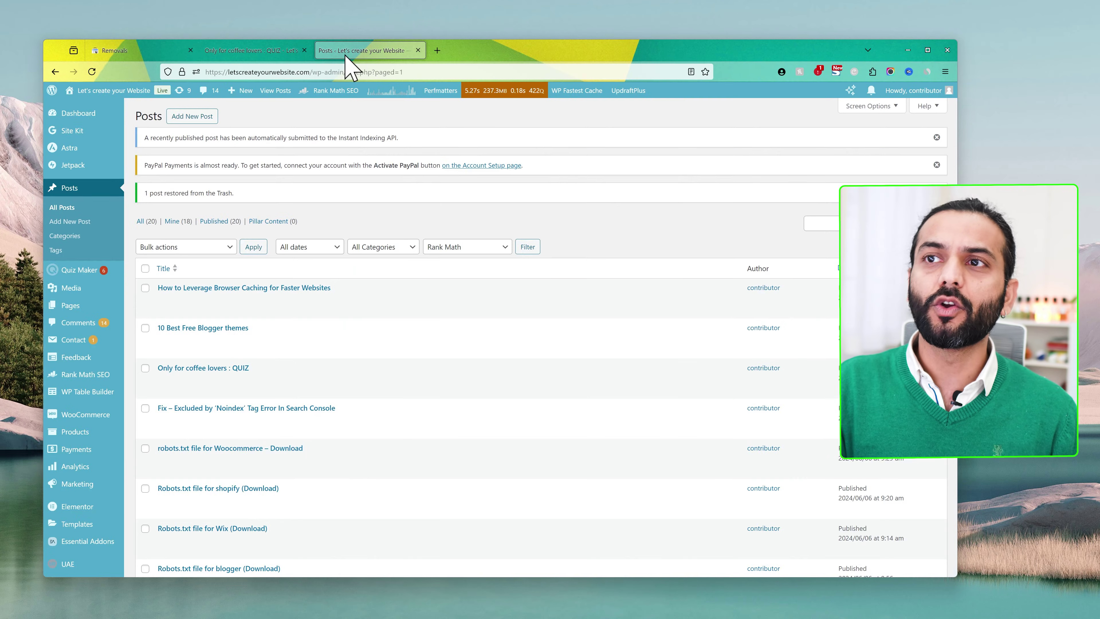
{"action": "scroll", "coordinate": [224, 359], "scroll_direction": "down", "scroll_amount": 1}
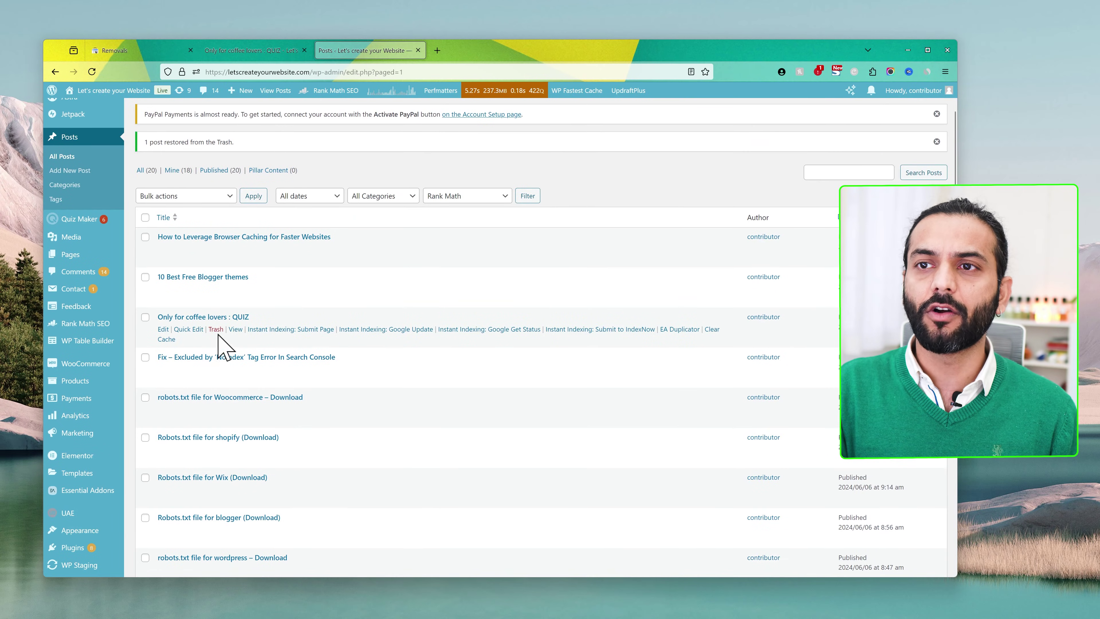
{"action": "left_click", "coordinate": [164, 330]}
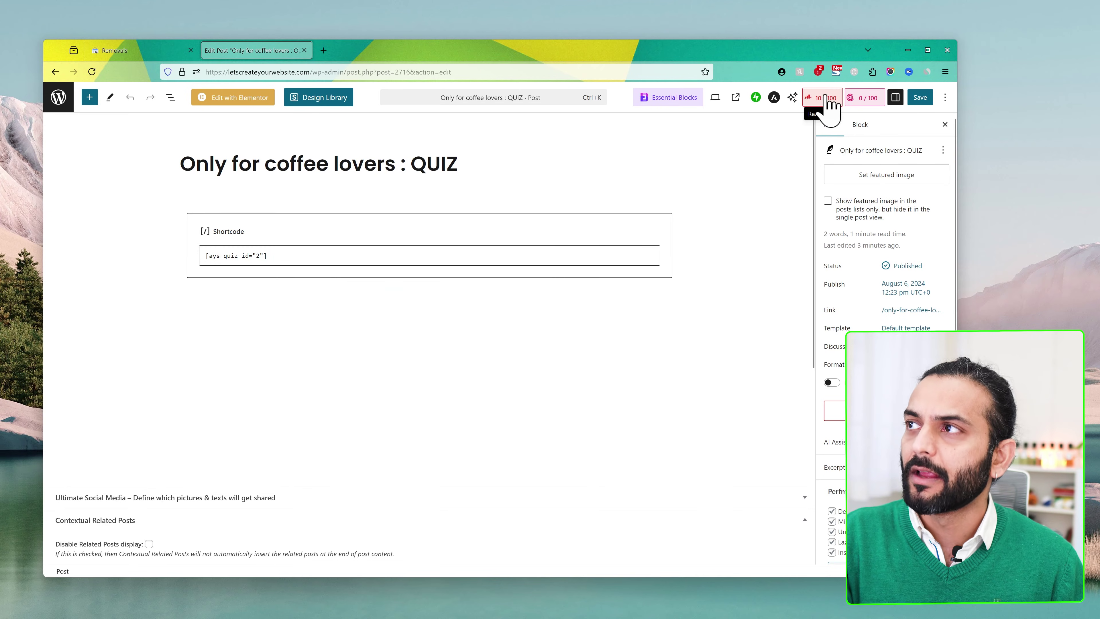
- Bring up the quiz post's Rank Math Advanced robots meta settings
{"action": "left_click", "coordinate": [827, 101]}
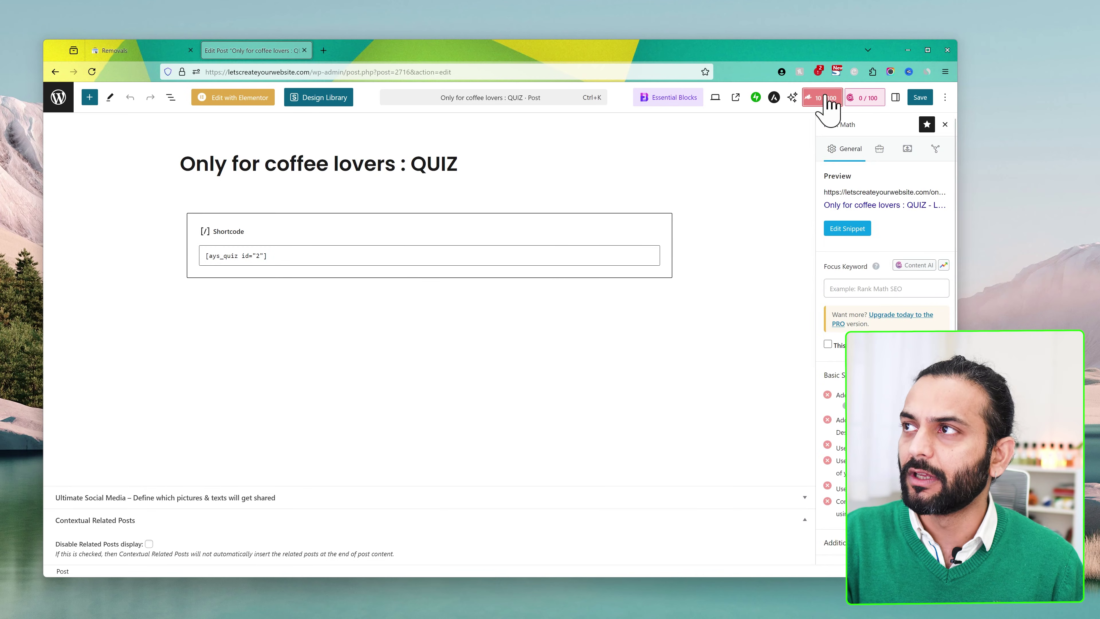
{"action": "left_click", "coordinate": [880, 147]}
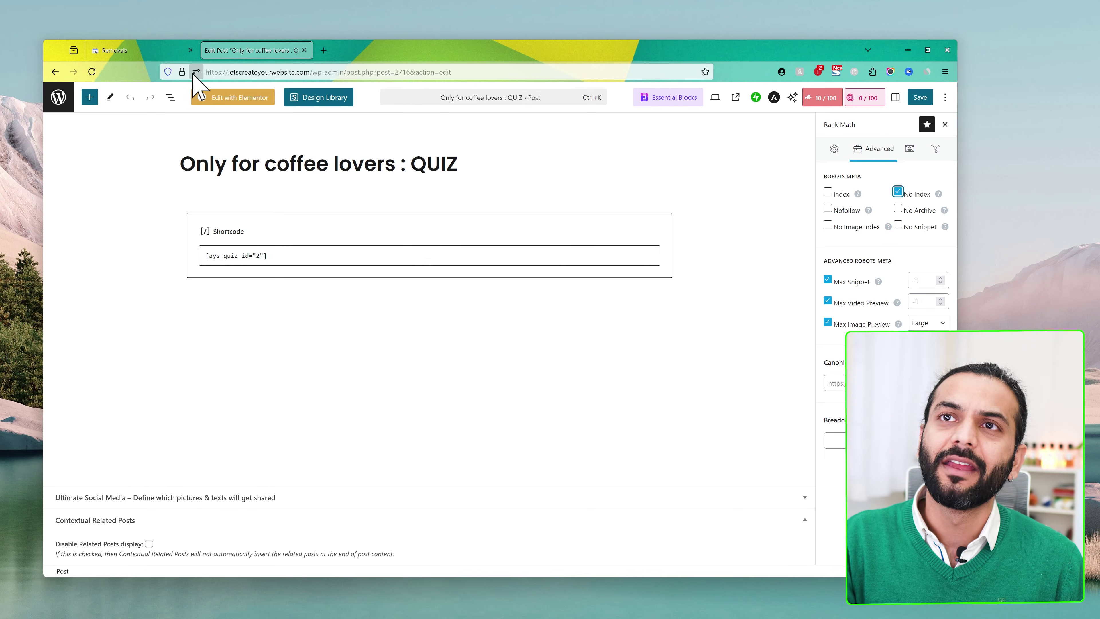
{"action": "left_click", "coordinate": [149, 51]}
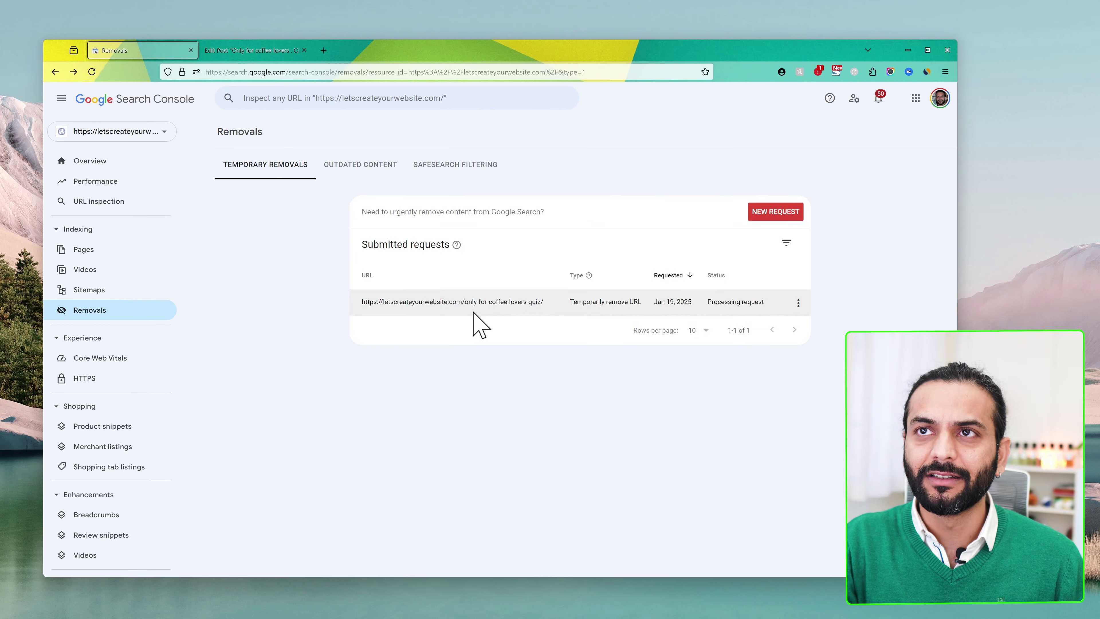
{"action": "left_click", "coordinate": [265, 56]}
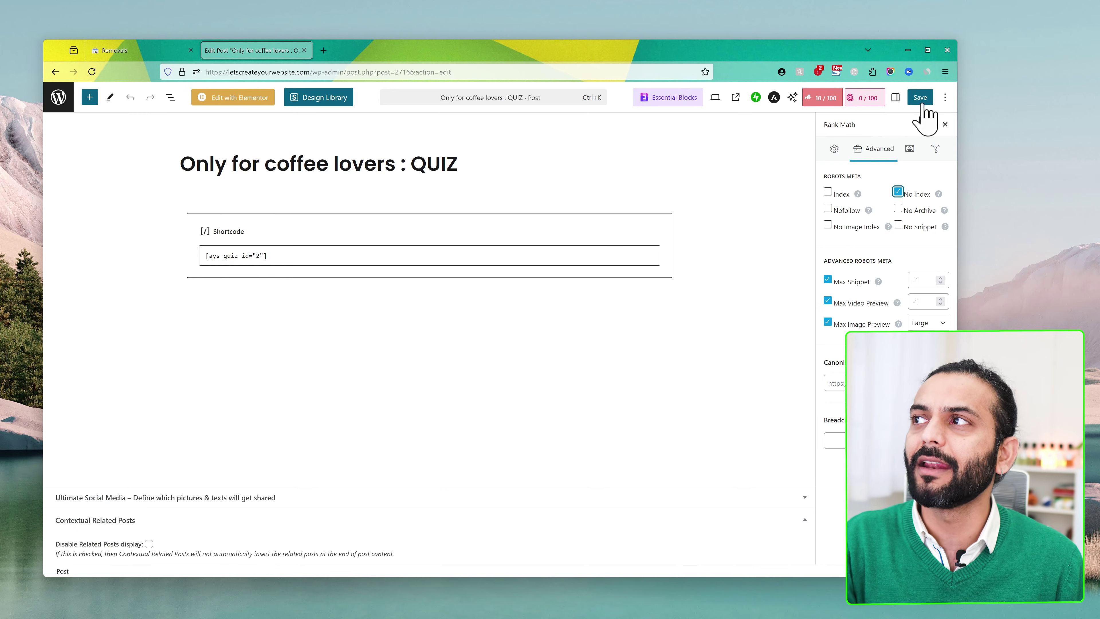
- Save the quiz post with No Index set, then recheck the Removals page
{"action": "left_click", "coordinate": [143, 56]}
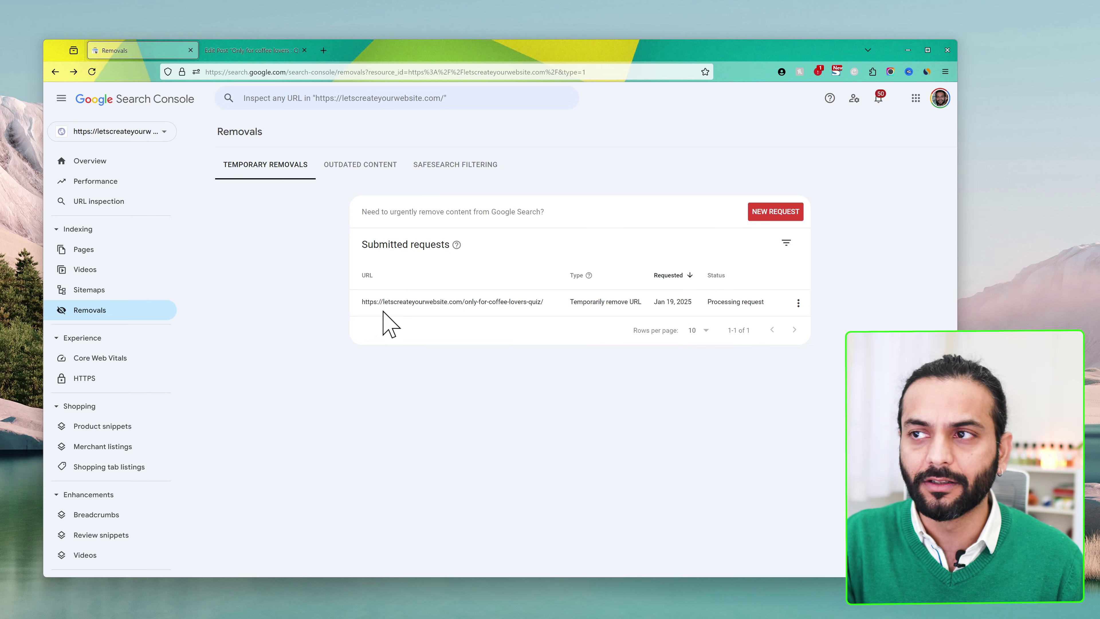
{"action": "left_click", "coordinate": [253, 51]}
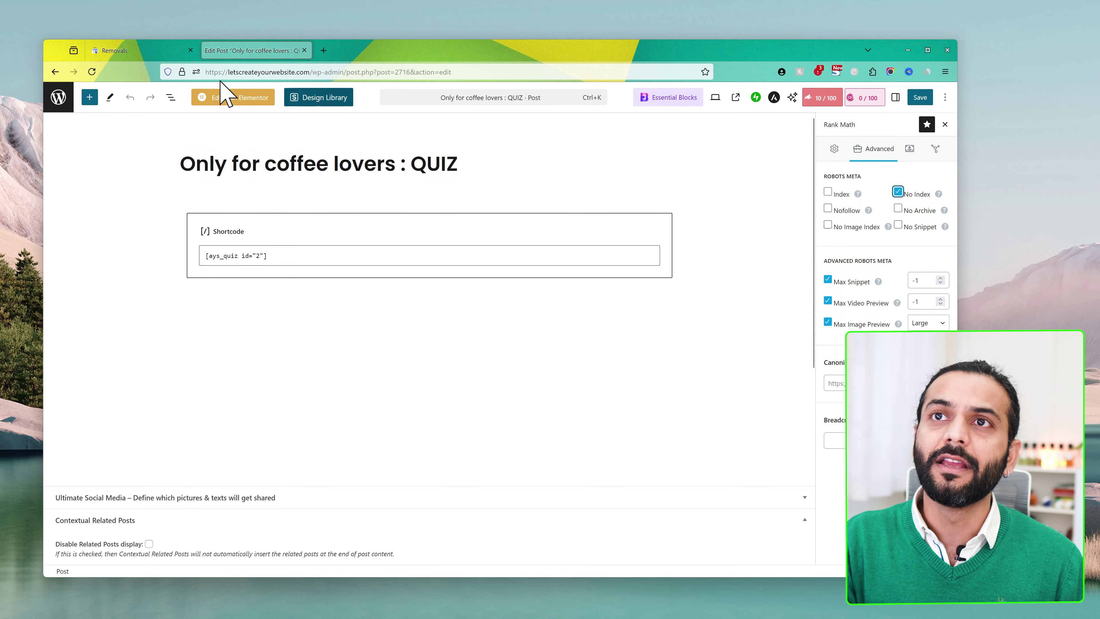
{"action": "left_click", "coordinate": [152, 49]}
{"action": "left_click", "coordinate": [253, 51]}
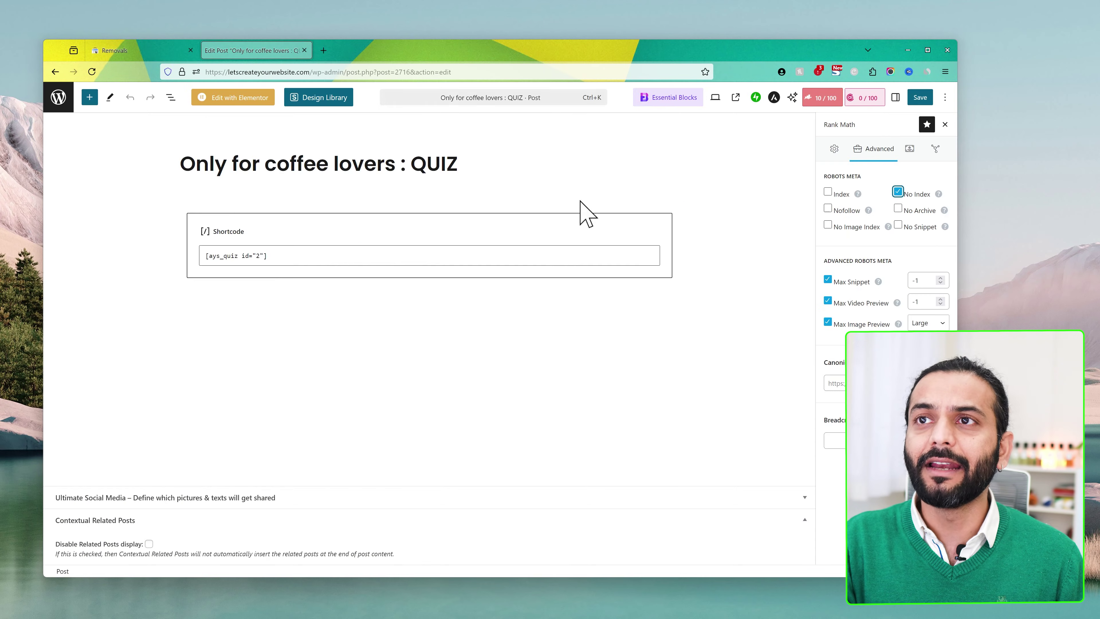